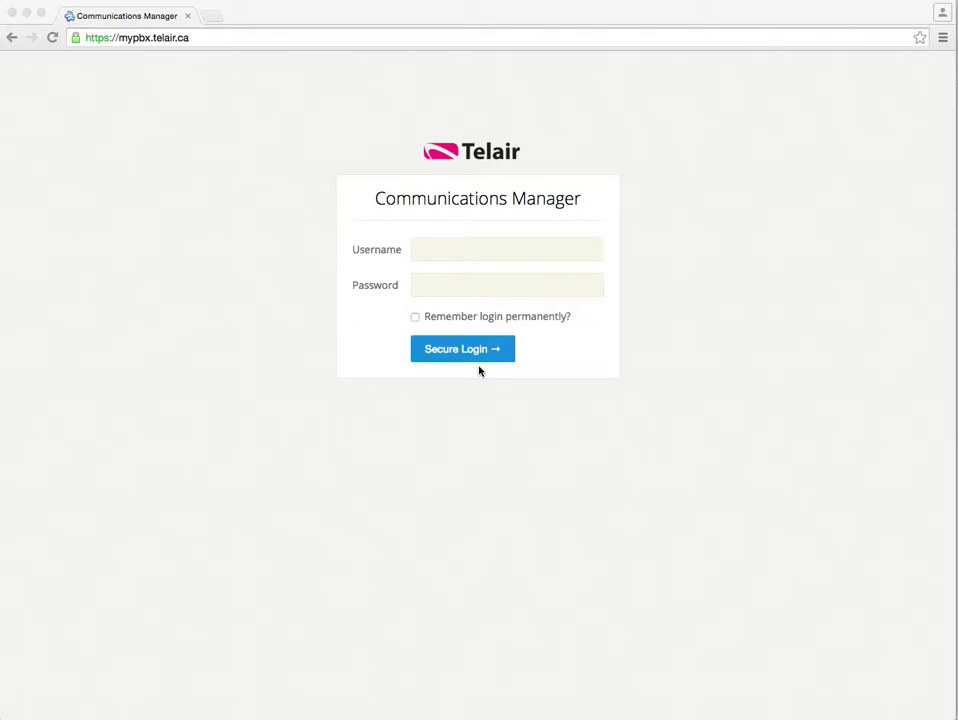
# Log in to Communications Manager with the account username and password
pyautogui.click(446, 251)
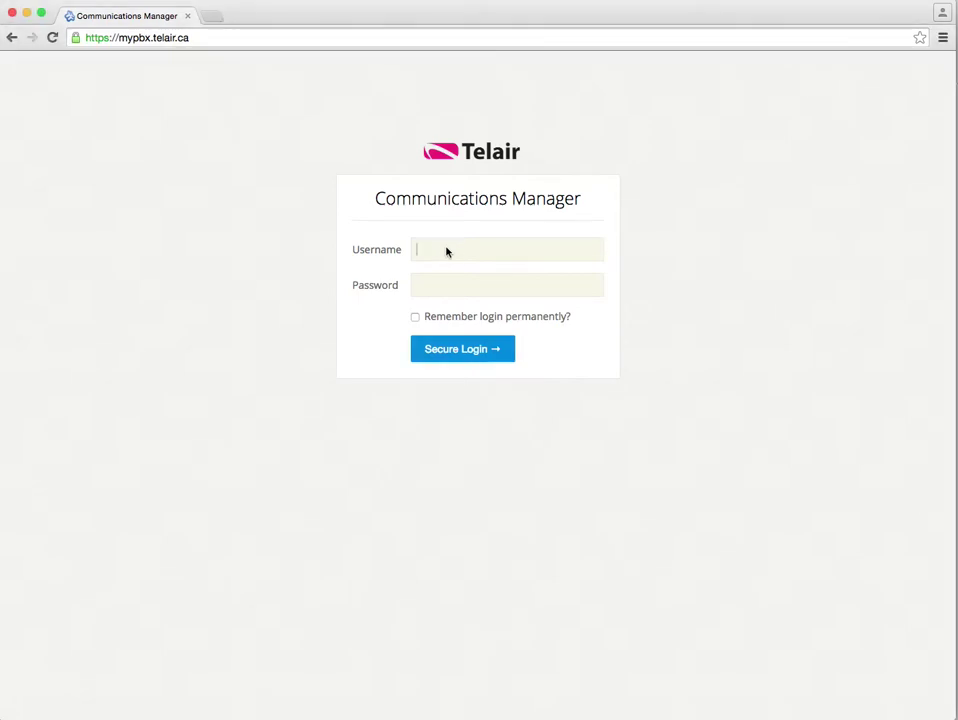
pyautogui.write('t')
pyautogui.press('Down')
pyautogui.press('Tab')
pyautogui.write('********')
pyautogui.press('Return')
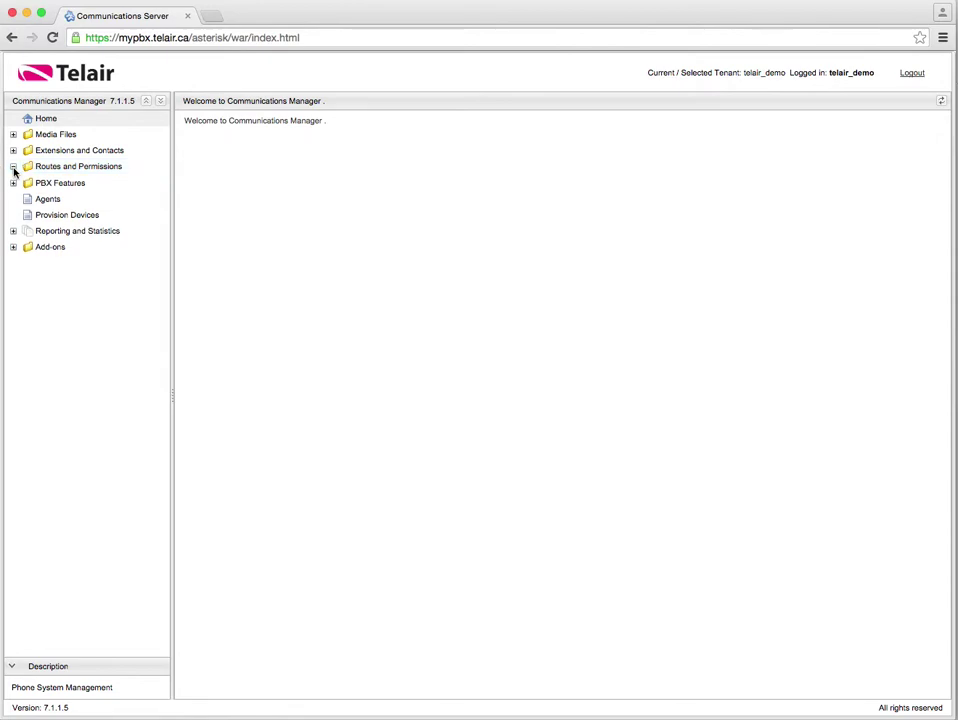
# Open user extension 100 for editing and show its advanced settings with the DID and external caller ID options
pyautogui.click(13, 169)
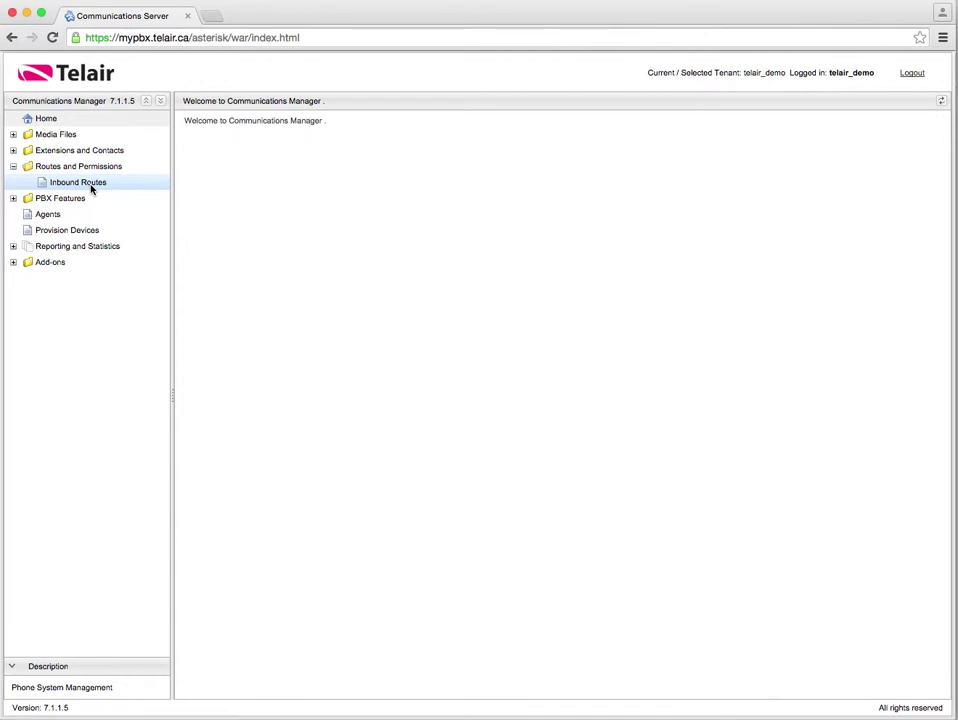
pyautogui.click(13, 150)
pyautogui.click(84, 188)
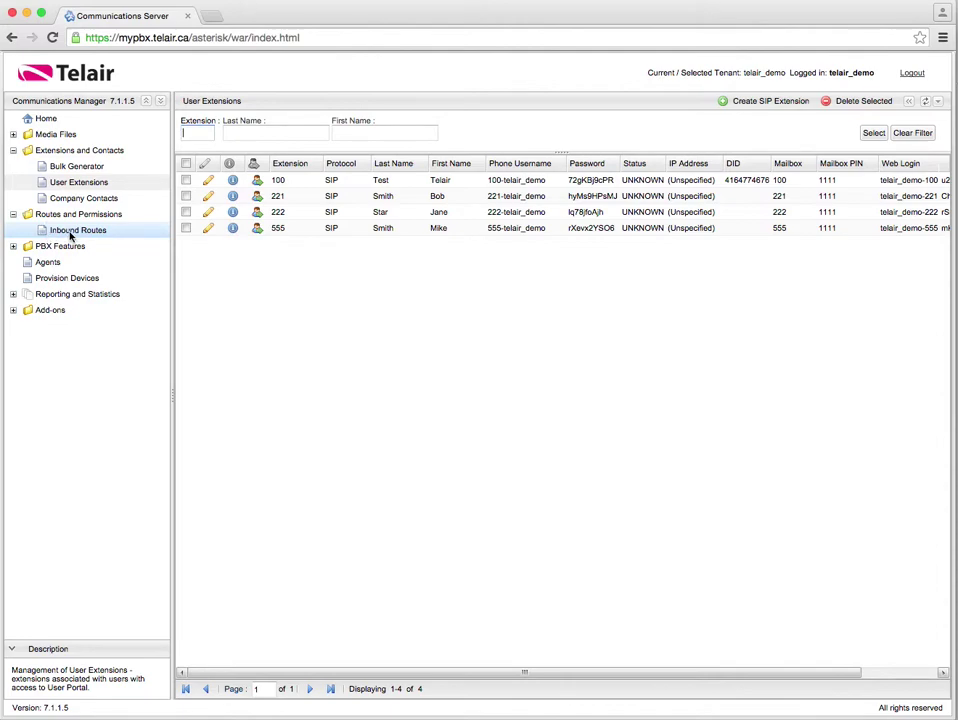
pyautogui.click(207, 181)
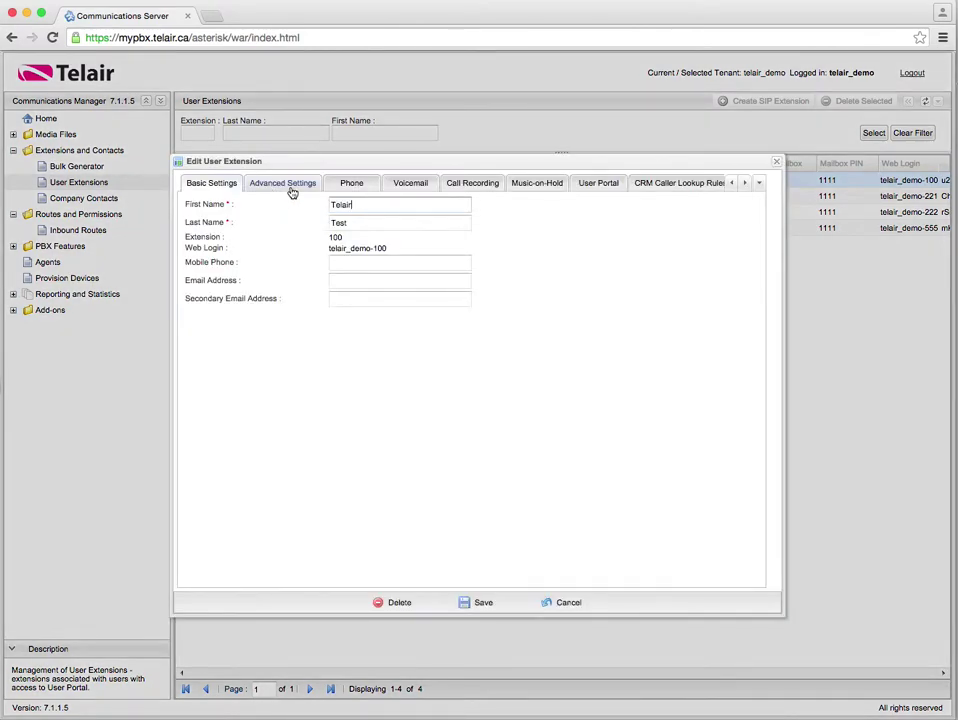
pyautogui.click(369, 189)
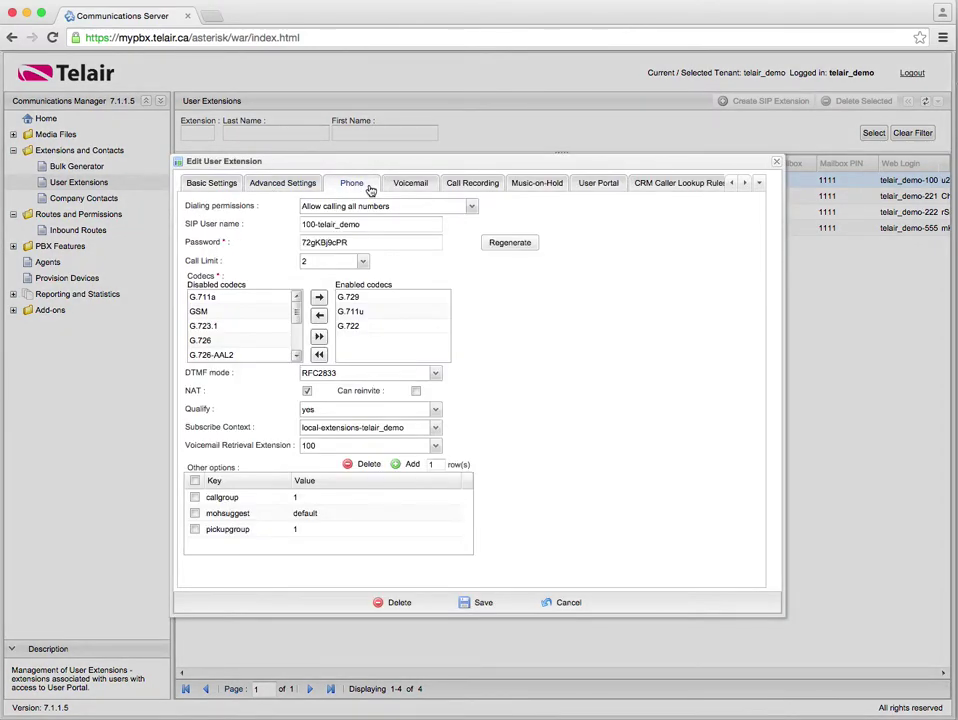
pyautogui.click(290, 186)
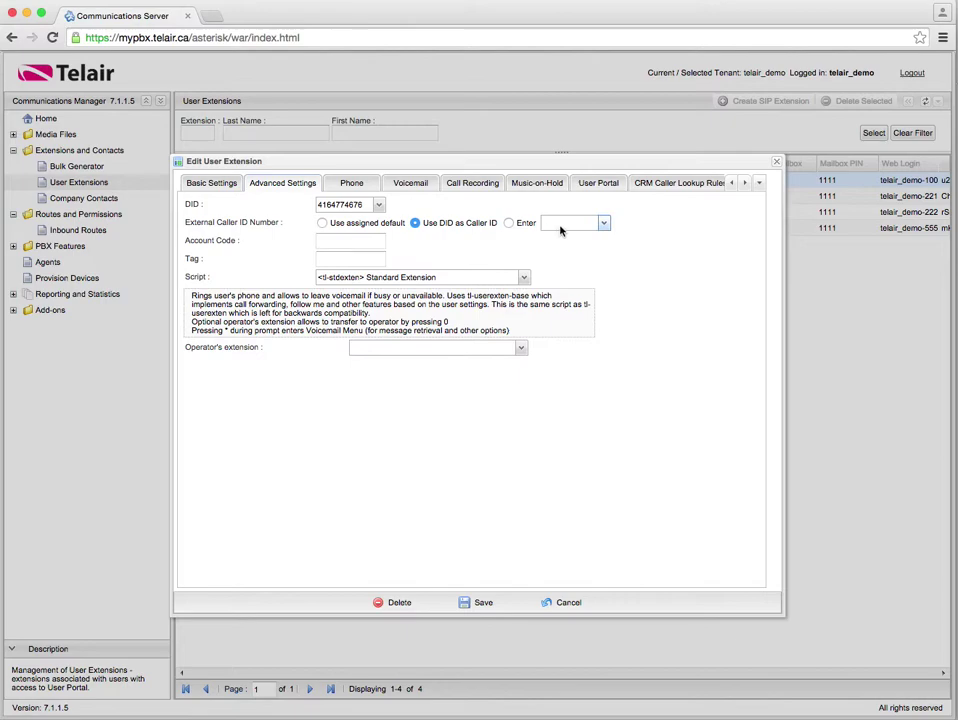
# Try assigning the other available DID to extension 100 and switching its external caller ID options, and discard the changes
pyautogui.click(345, 205)
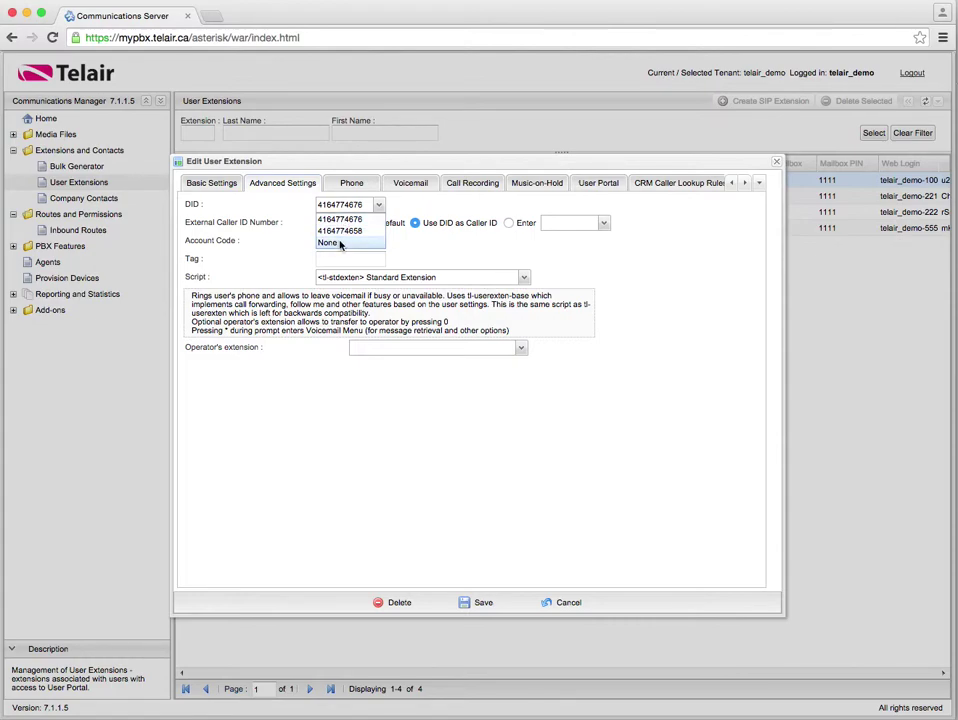
pyautogui.click(340, 230)
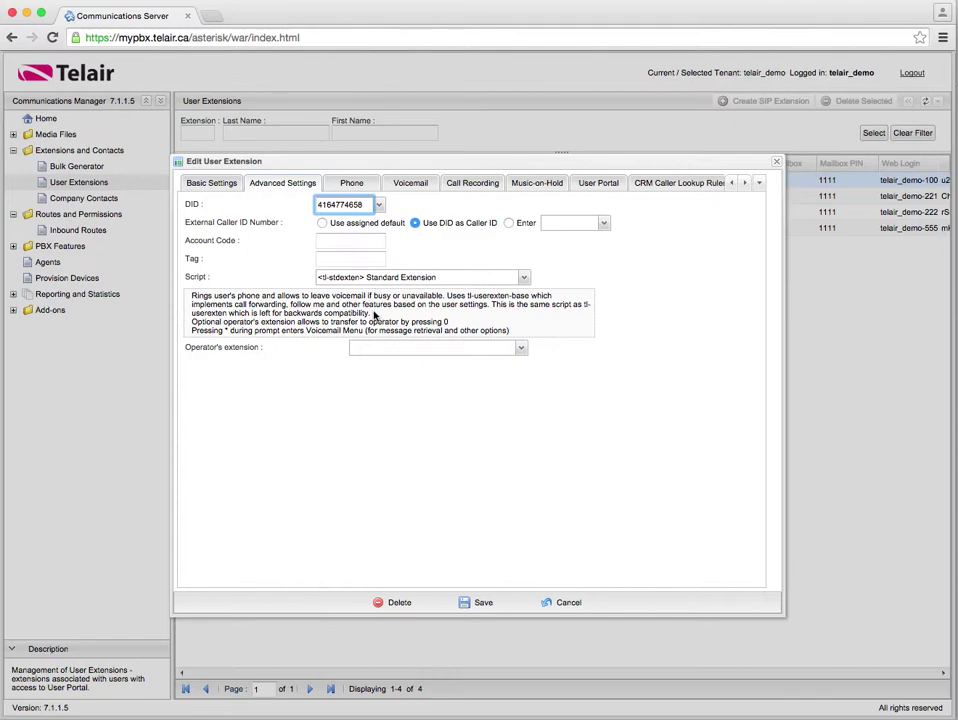
pyautogui.click(296, 214)
pyautogui.click(509, 223)
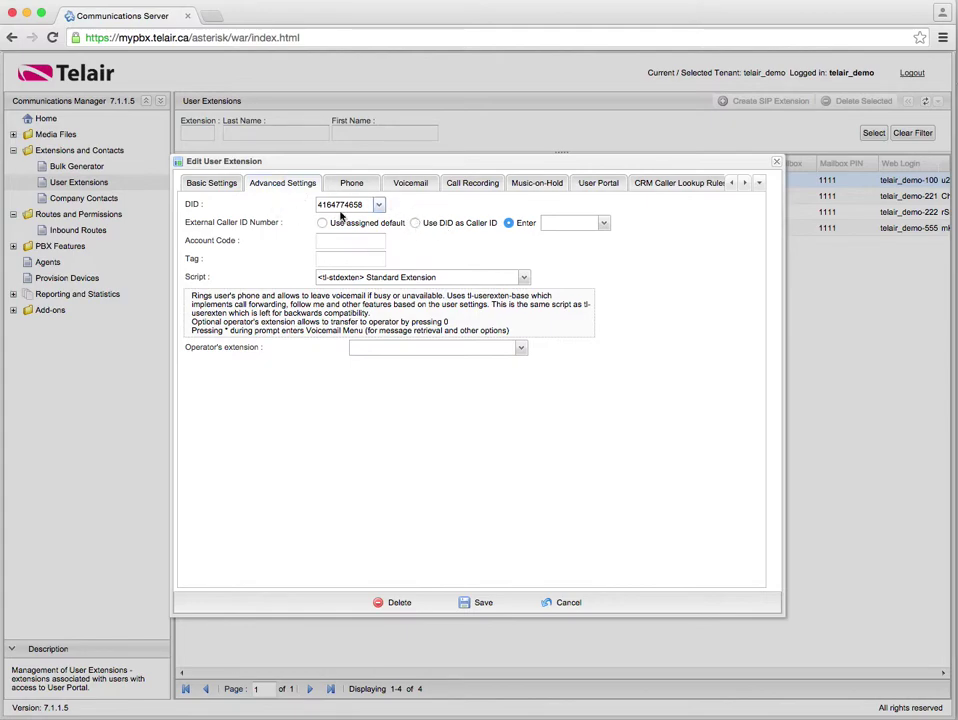
pyautogui.click(415, 224)
pyautogui.click(323, 224)
pyautogui.click(414, 224)
pyautogui.click(570, 601)
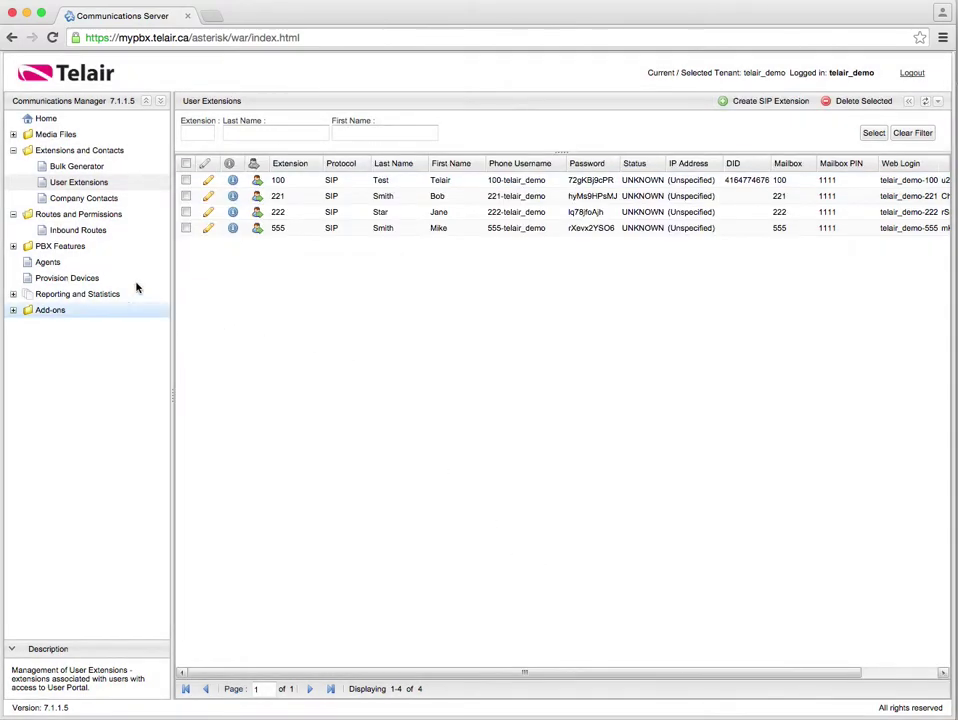
# Start a new time range based inbound route and set its first handler to apply during All Hours
pyautogui.click(113, 233)
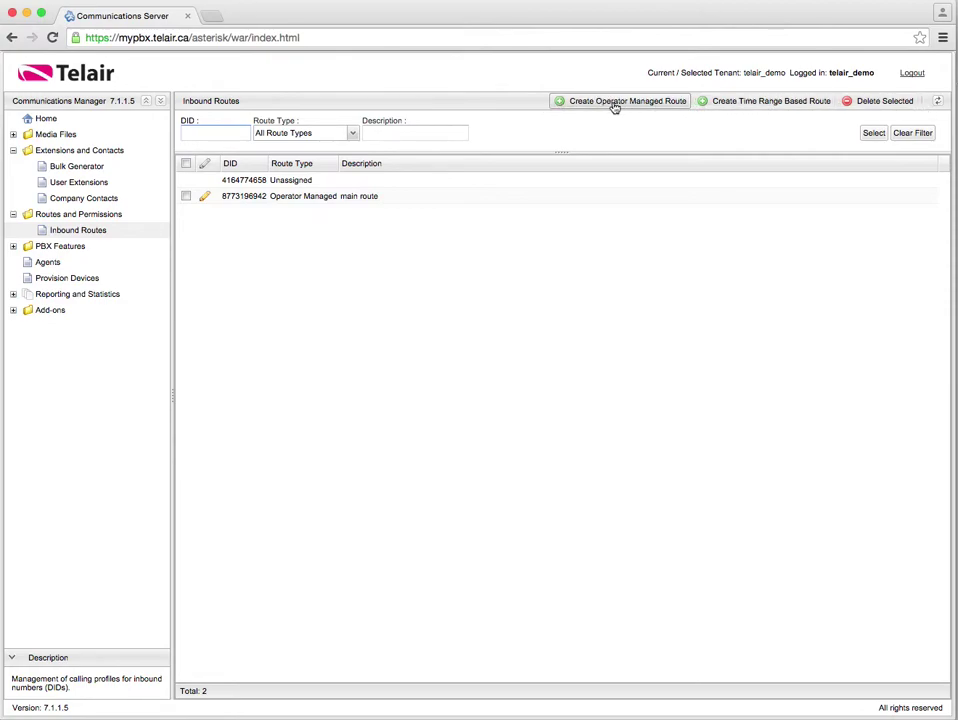
pyautogui.click(748, 108)
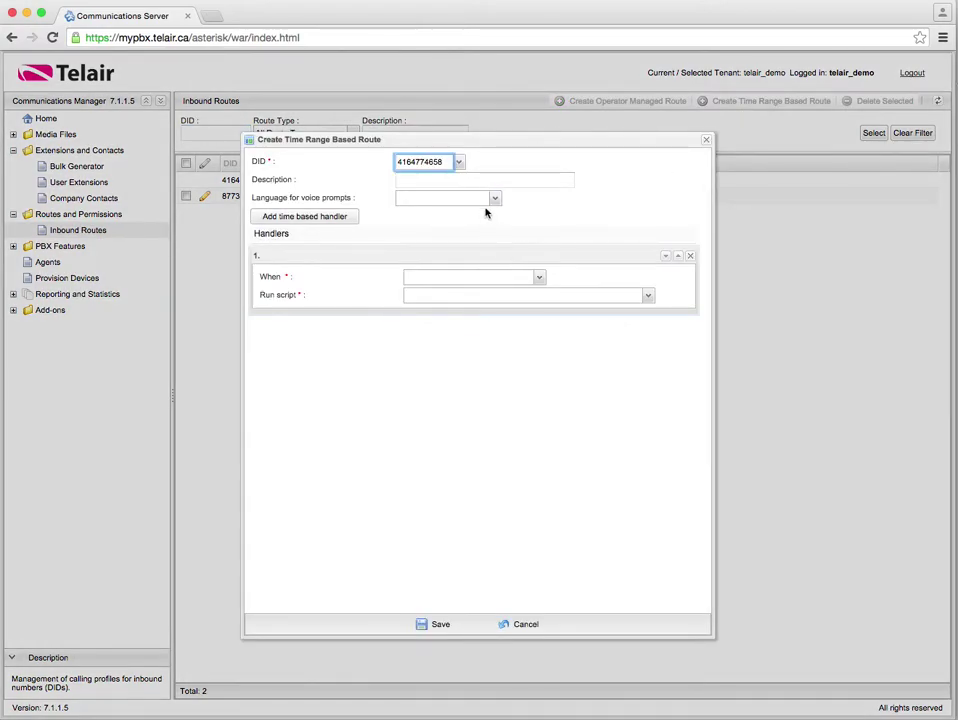
pyautogui.click(493, 281)
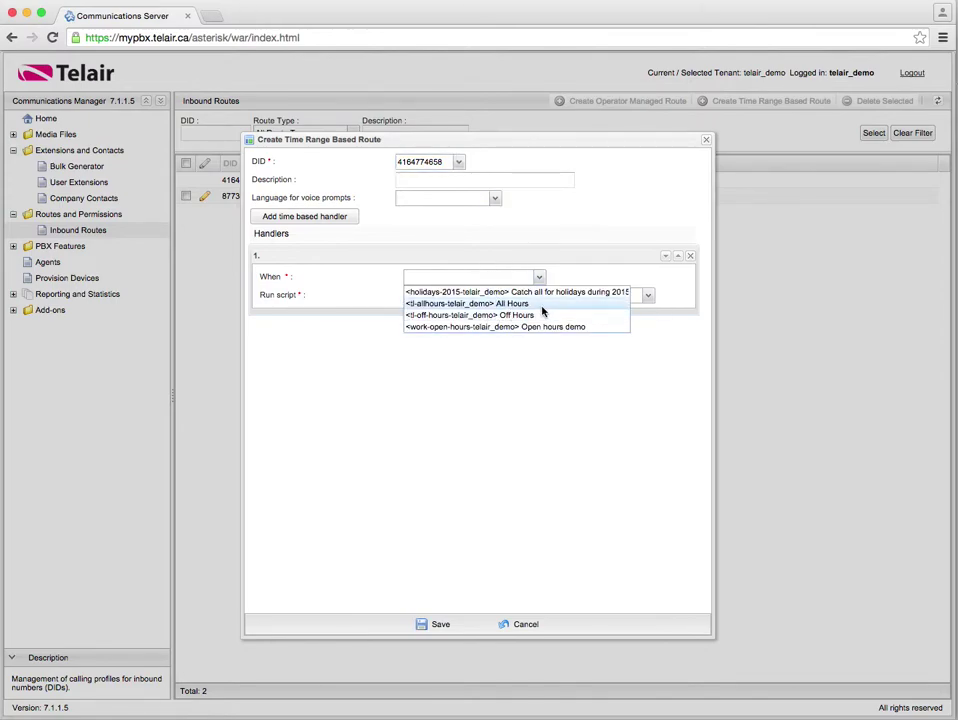
pyautogui.click(548, 306)
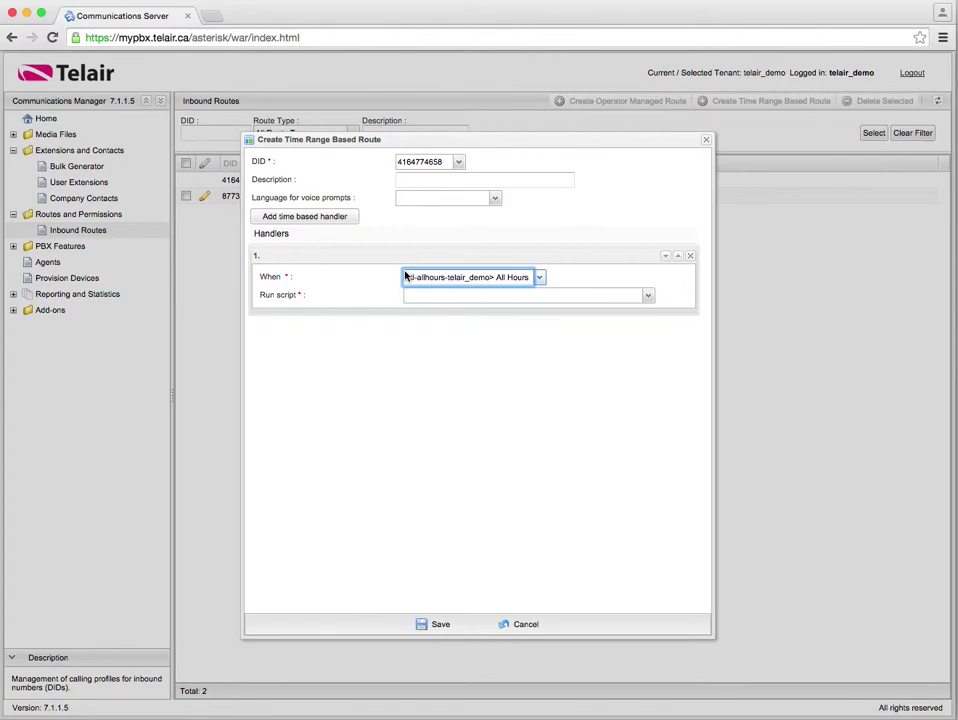
# Try the Go to IVR/Menu script for the handler and view the available voice menus
pyautogui.click(460, 296)
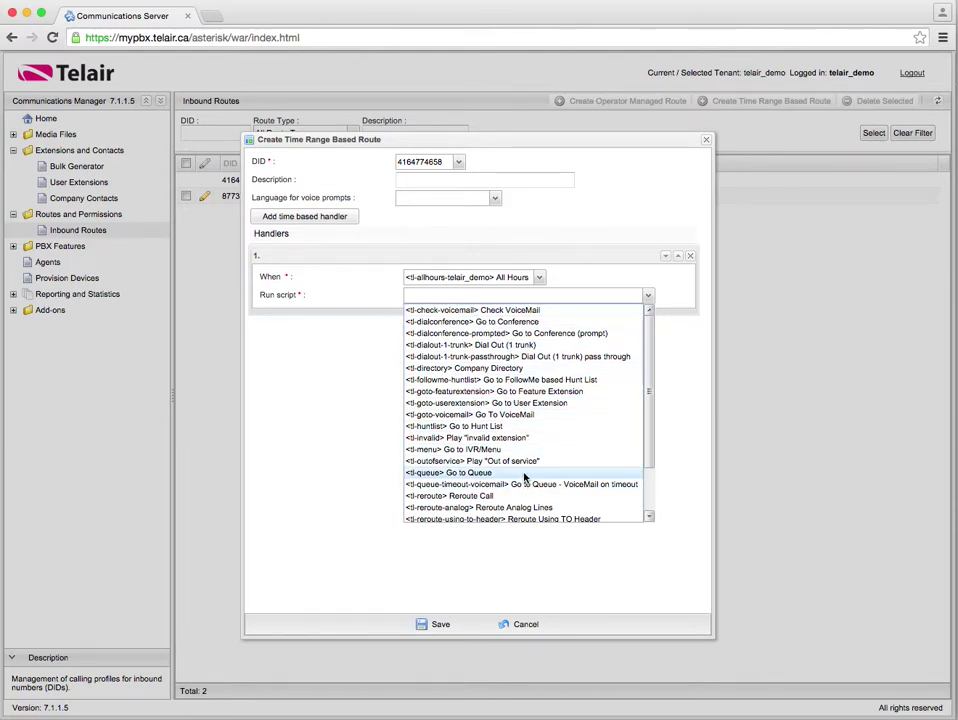
pyautogui.click(512, 451)
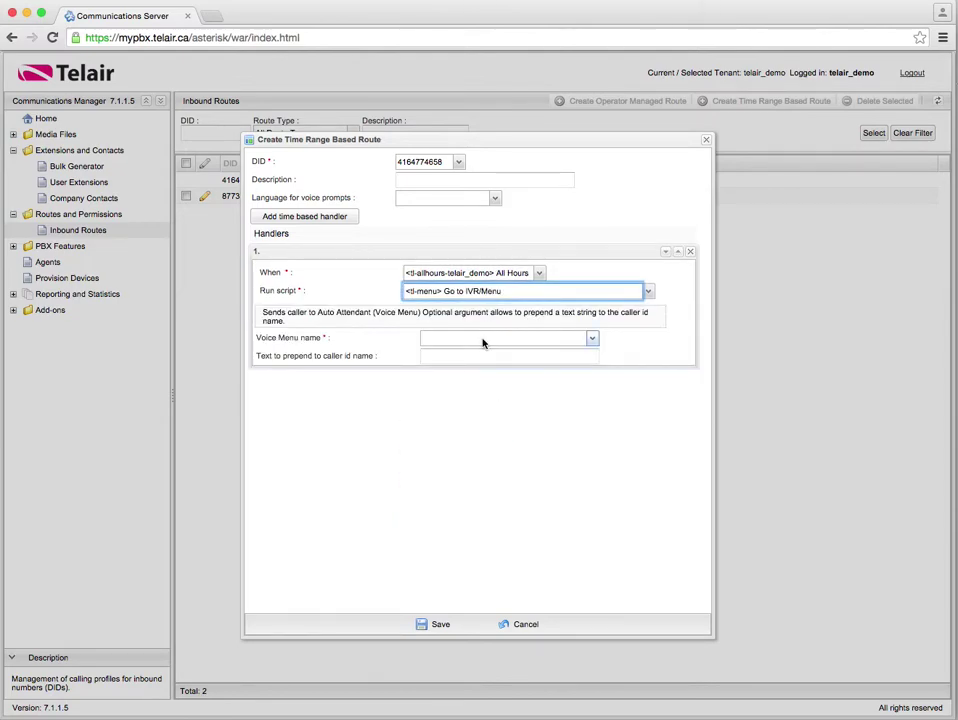
pyautogui.click(483, 340)
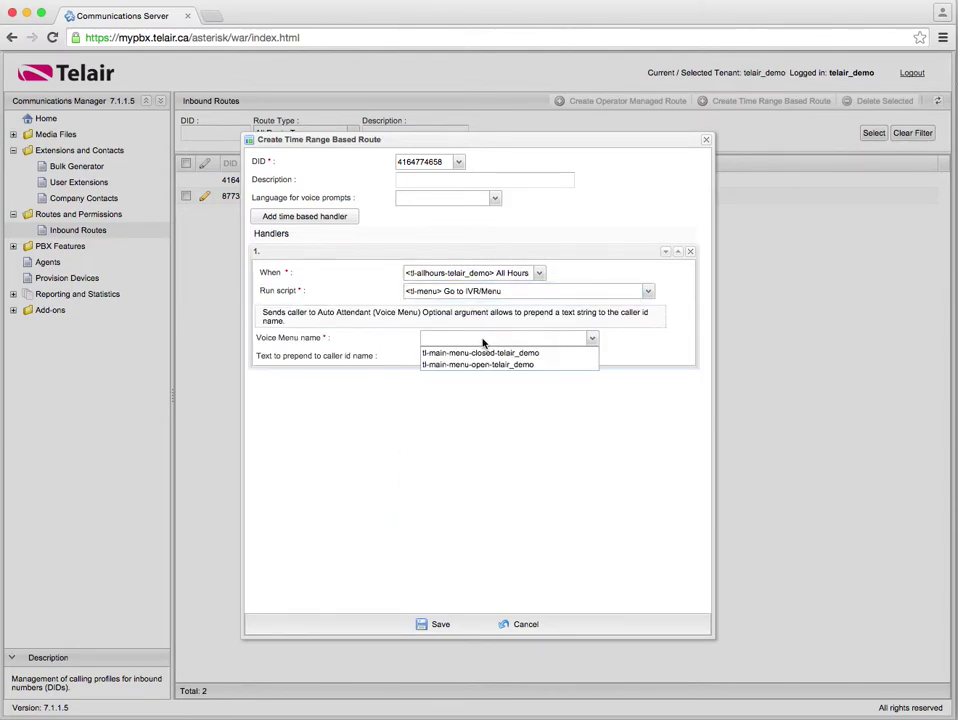
pyautogui.click(505, 292)
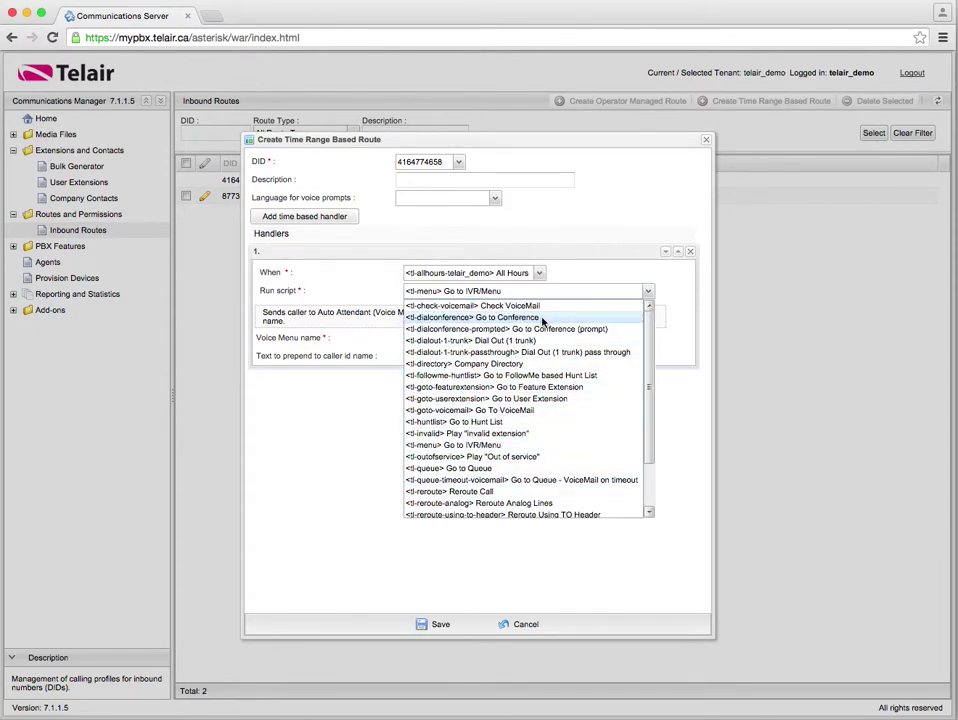
pyautogui.click(367, 355)
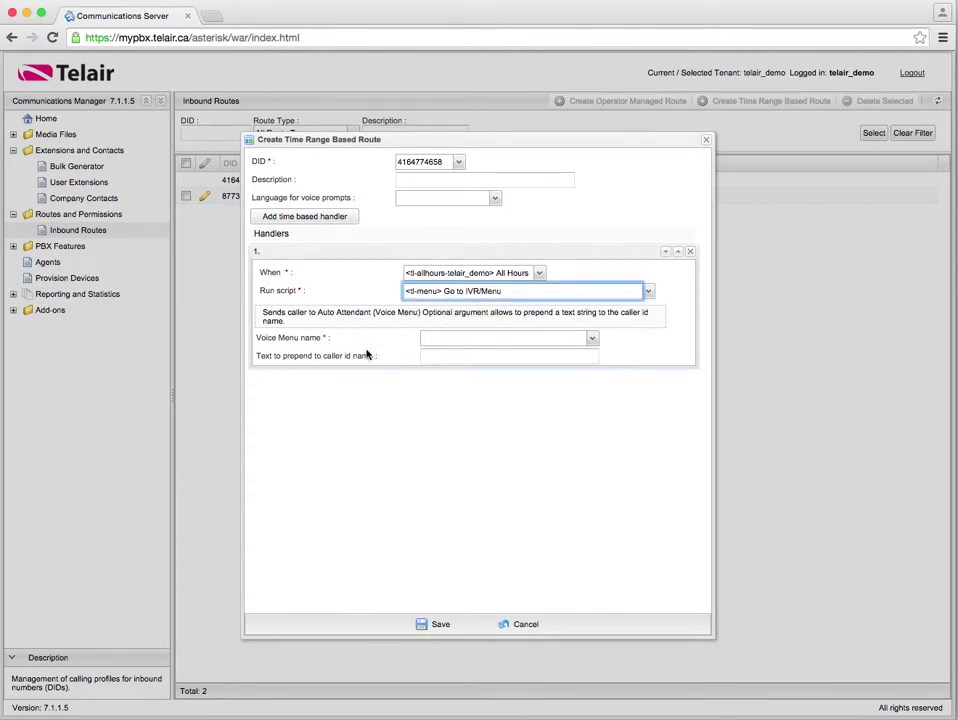
# Set the handler's script to Go to User Extension and choose extension 100 as the target
pyautogui.click(483, 293)
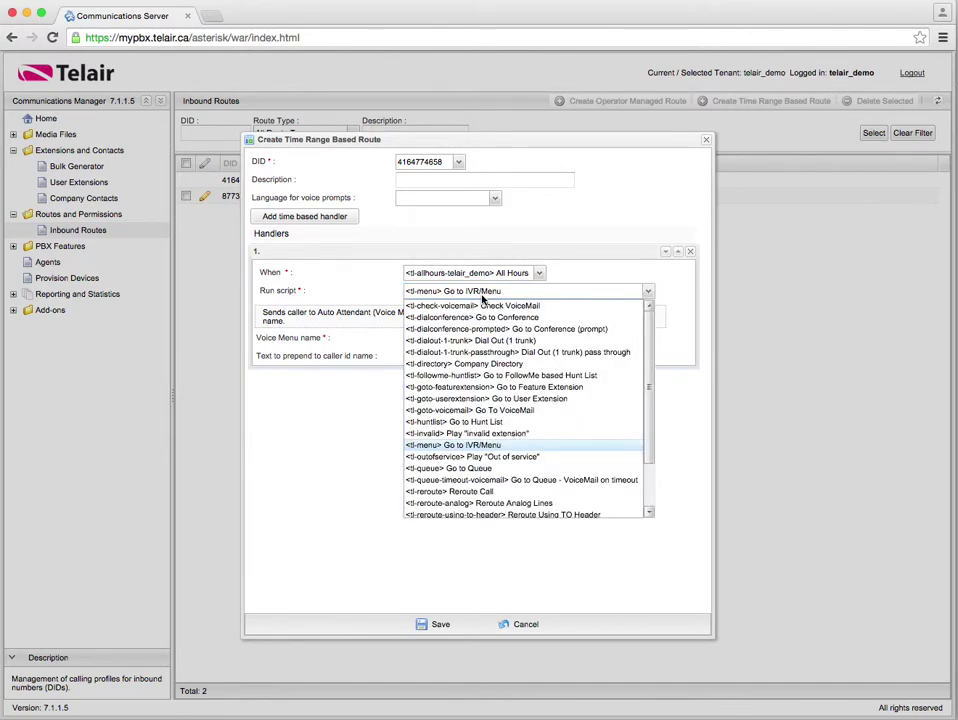
pyautogui.click(500, 398)
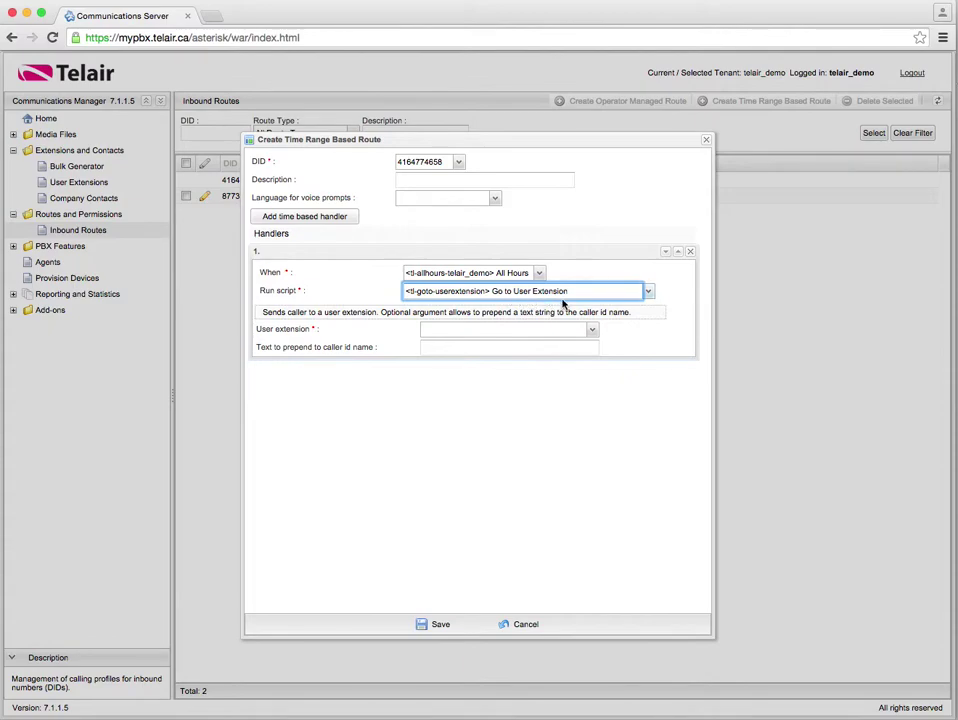
pyautogui.click(495, 331)
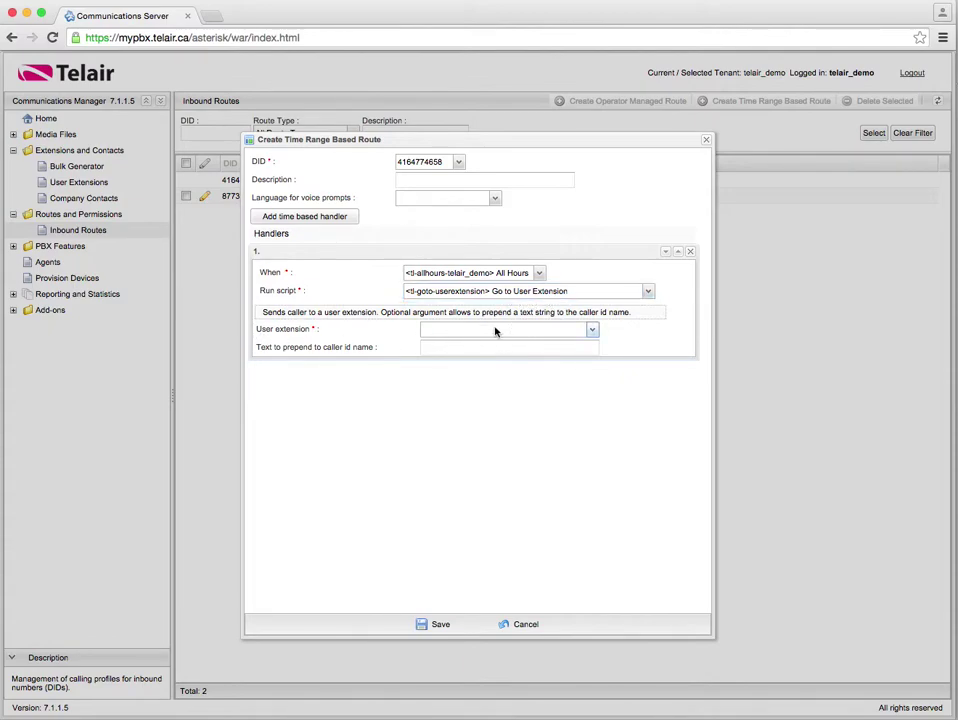
pyautogui.click(495, 331)
pyautogui.click(481, 342)
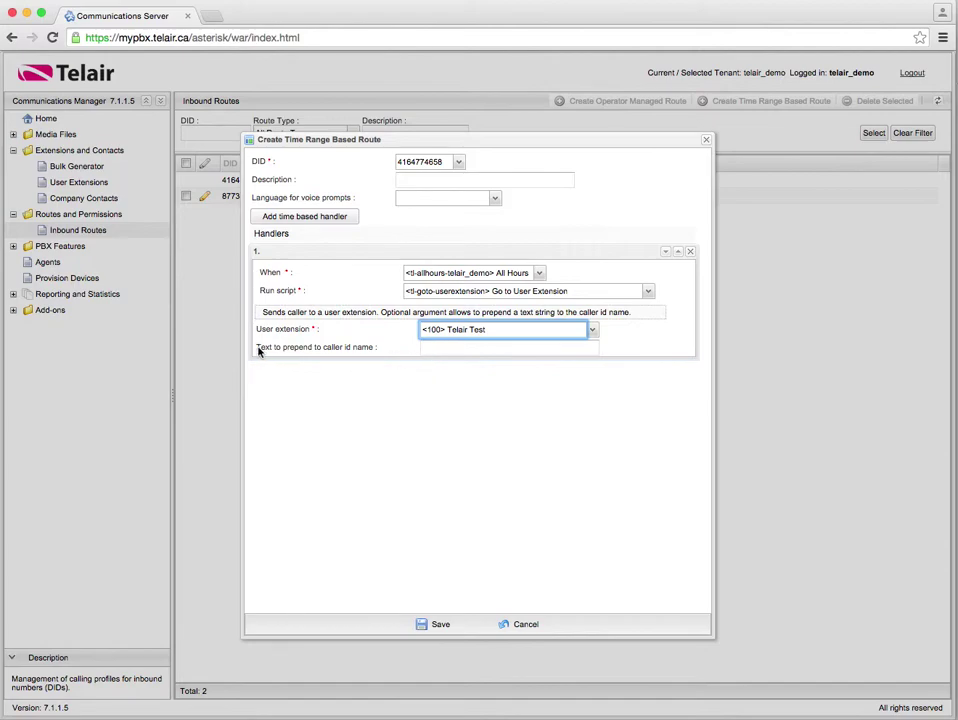
# Try "Sales:" as the text prepended to the caller ID name, and clear it again
pyautogui.click(400, 357)
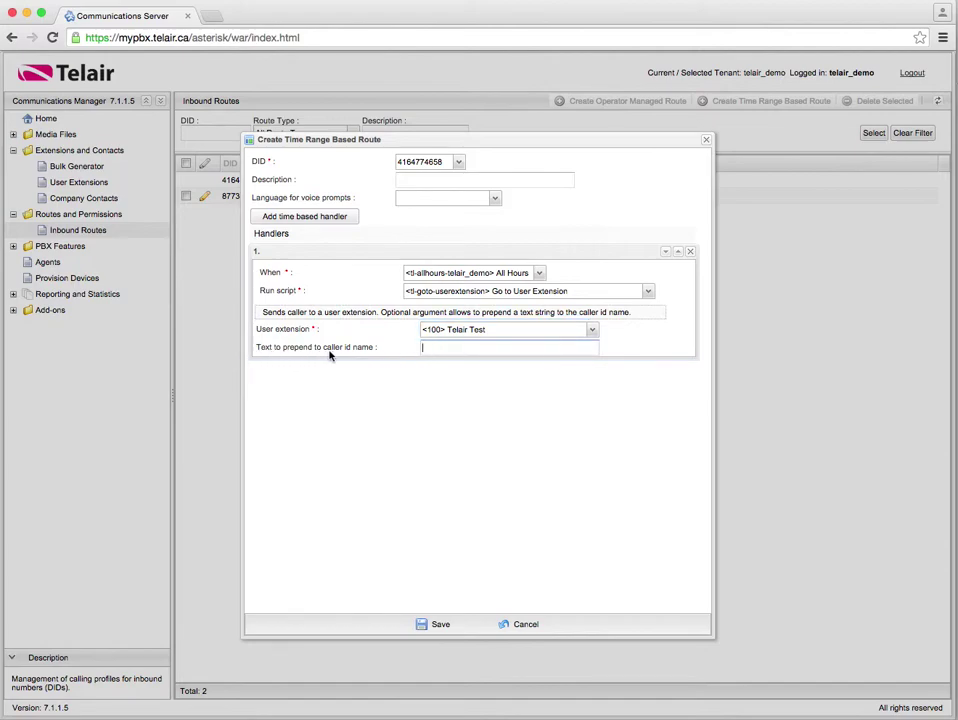
pyautogui.click(429, 348)
pyautogui.click(463, 163)
pyautogui.click(456, 162)
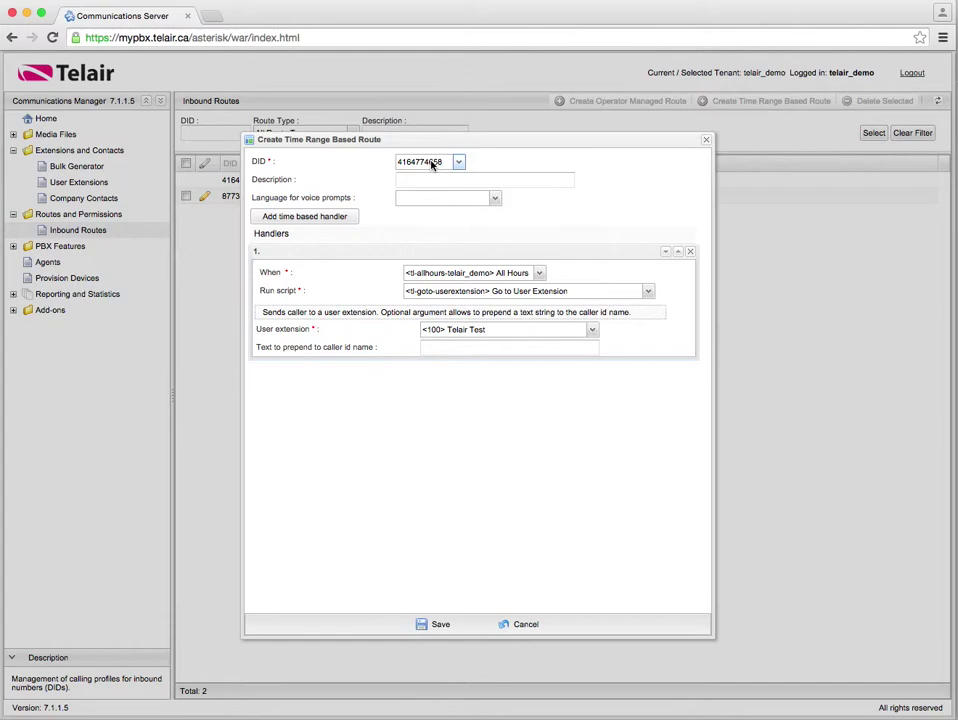
pyautogui.click(448, 352)
pyautogui.write('Sales:')
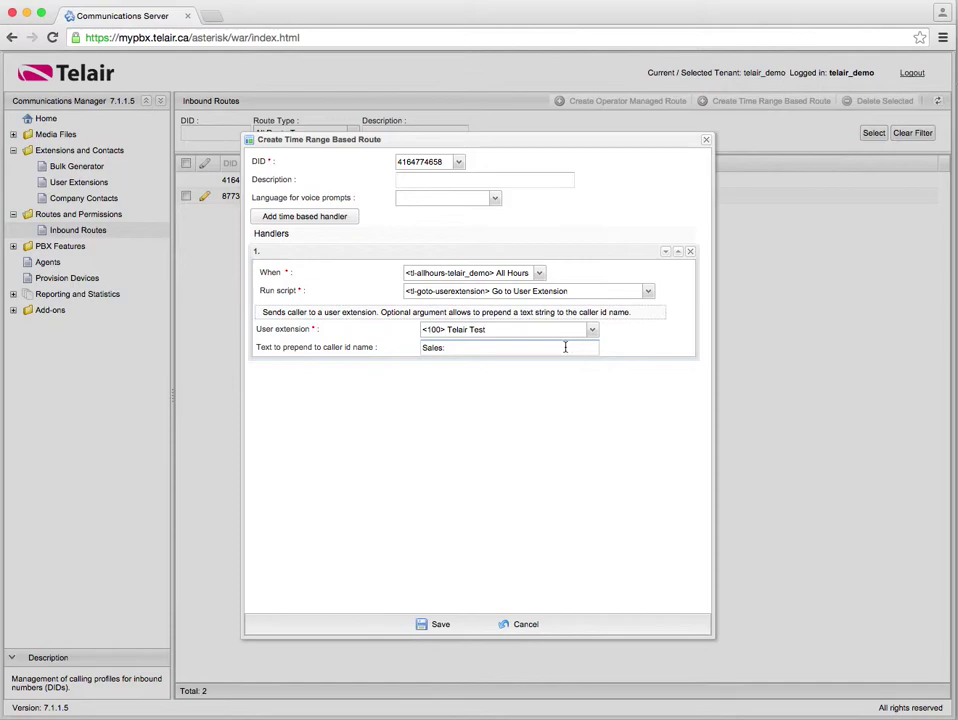
pyautogui.click(451, 348)
pyautogui.click(539, 349)
pyautogui.moveTo(466, 348); pyautogui.dragTo(328, 350)
pyautogui.press('BackSpace')
# Save the new time range based inbound route
pyautogui.click(437, 626)
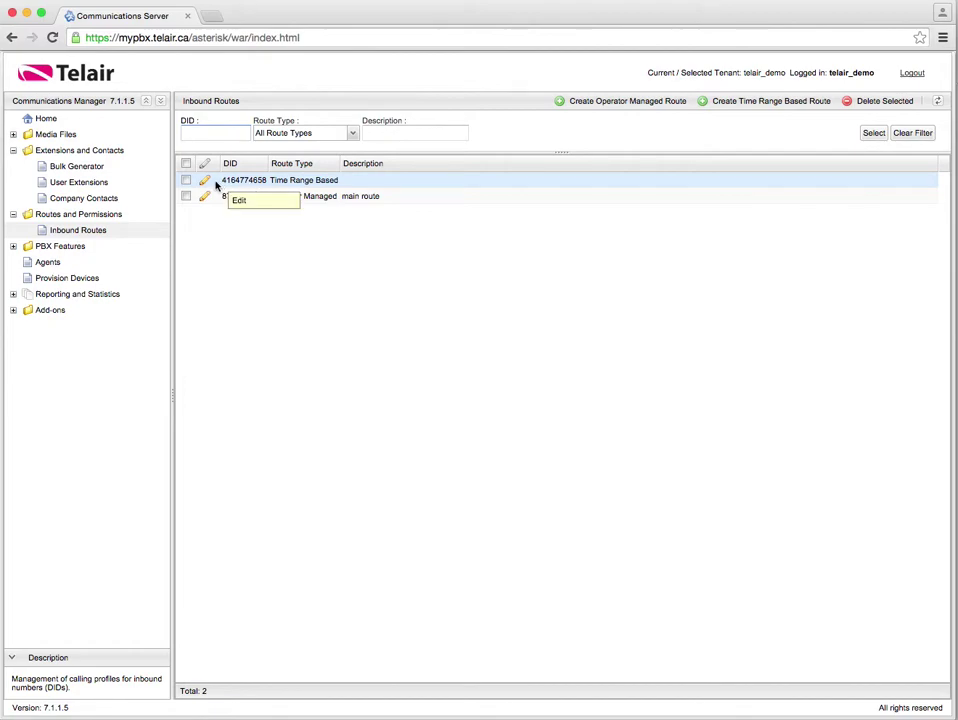
# Open the time range based route for editing and try the Go to Hunt List script for its handler
pyautogui.click(205, 185)
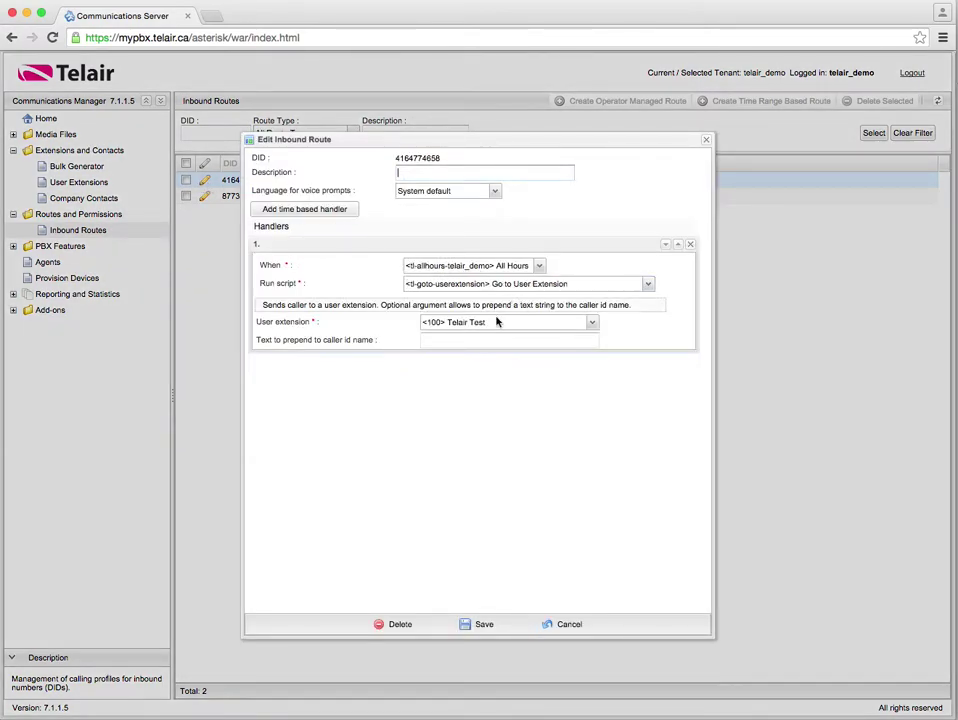
pyautogui.click(523, 287)
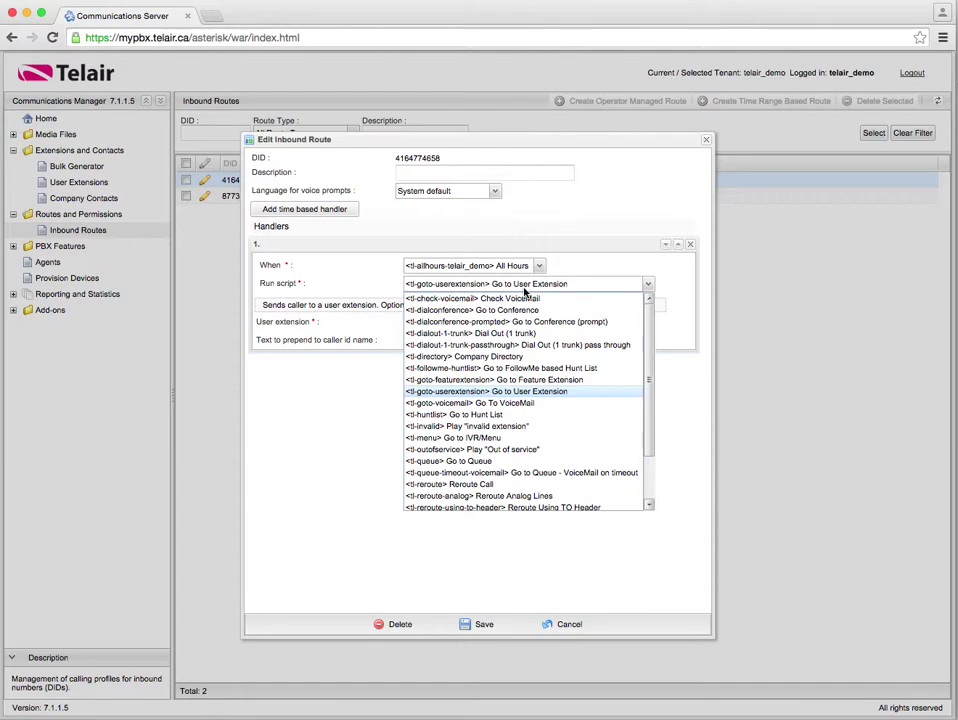
pyautogui.click(509, 414)
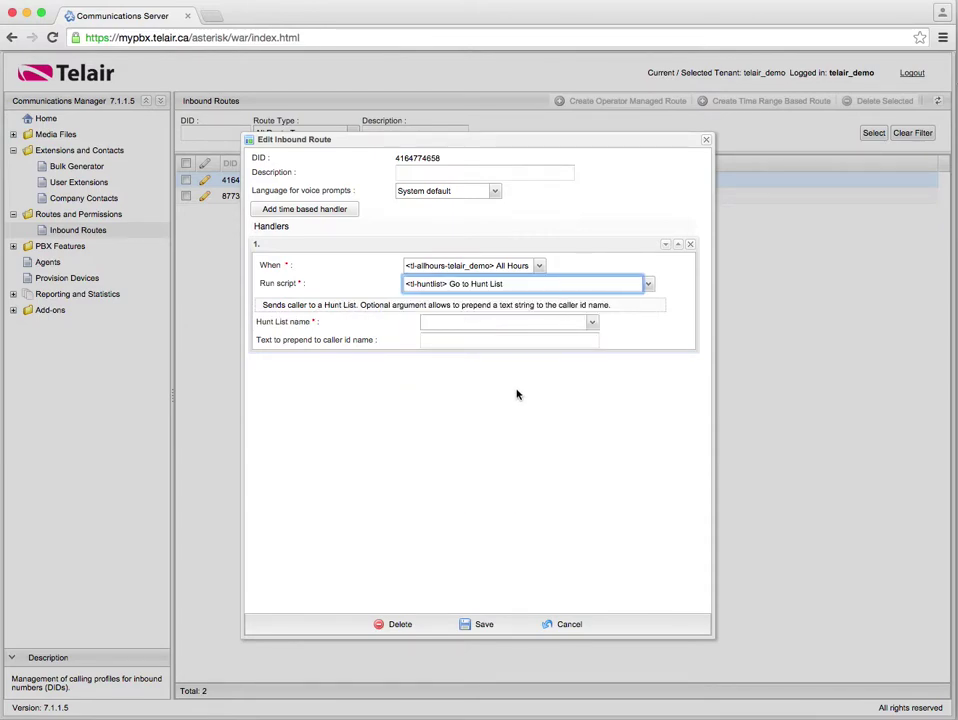
pyautogui.click(503, 323)
pyautogui.click(590, 325)
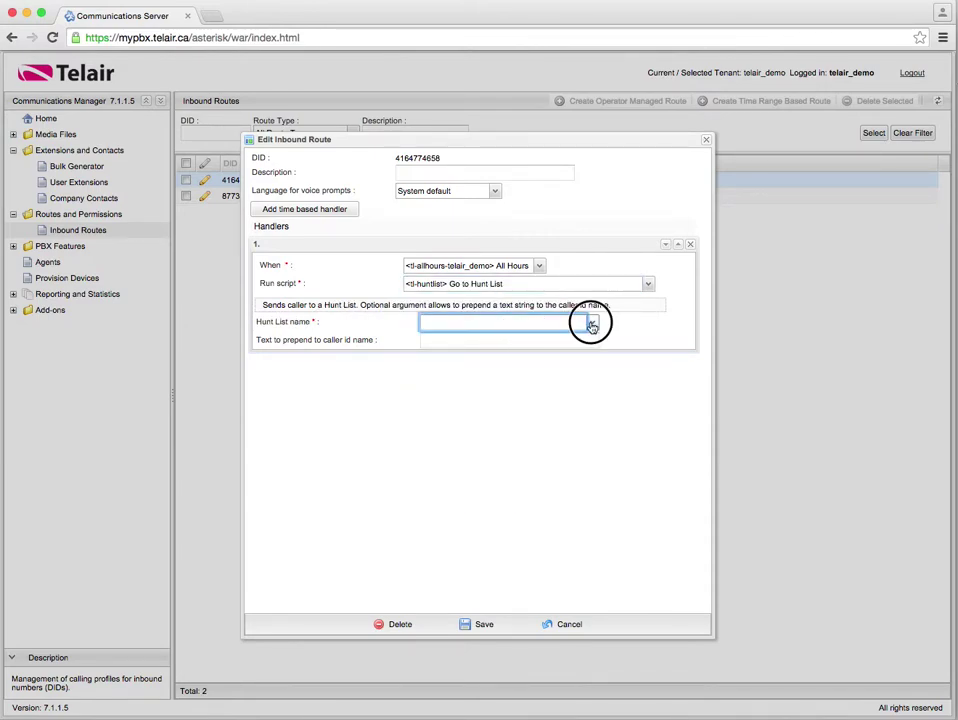
# Try the Go to IVR/Menu script with voice menu tl-main-menu-open-telair_demo, and close the route without saving
pyautogui.click(483, 286)
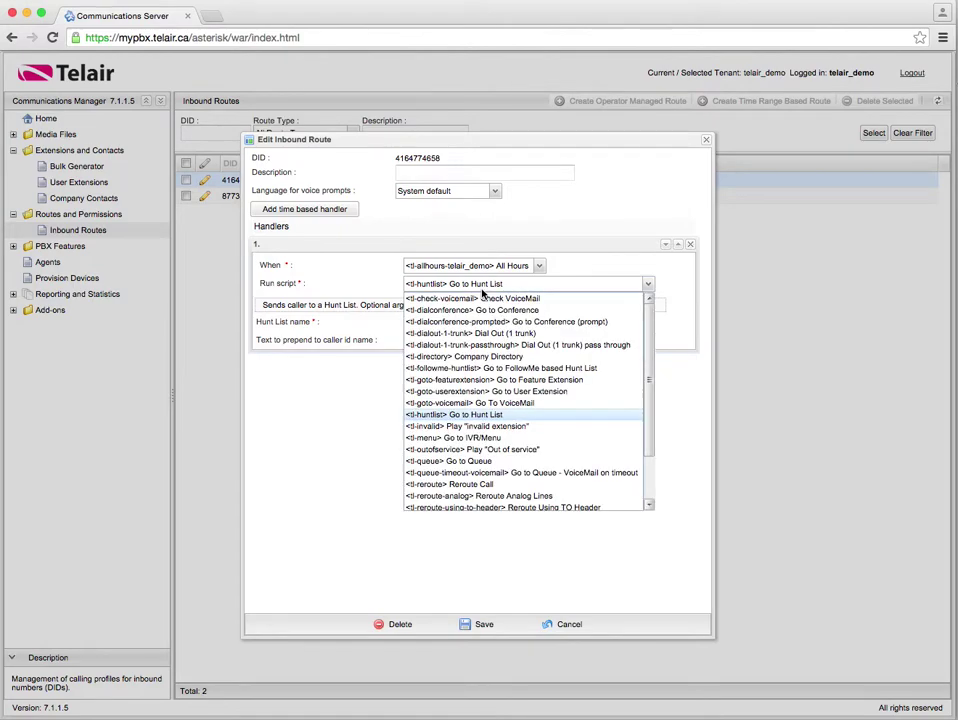
pyautogui.click(529, 438)
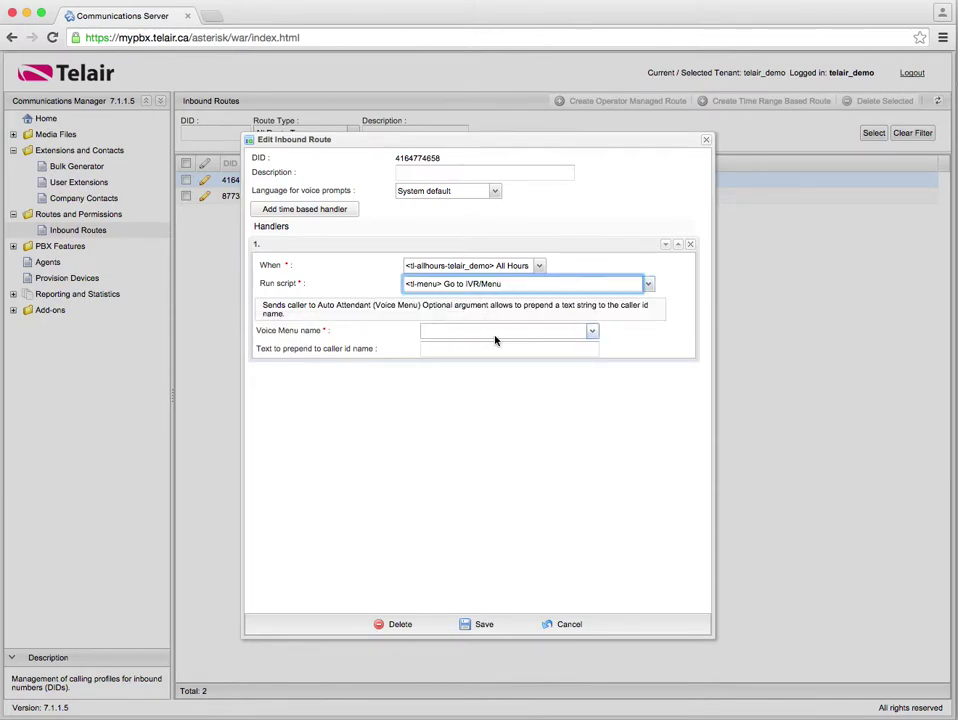
pyautogui.click(500, 332)
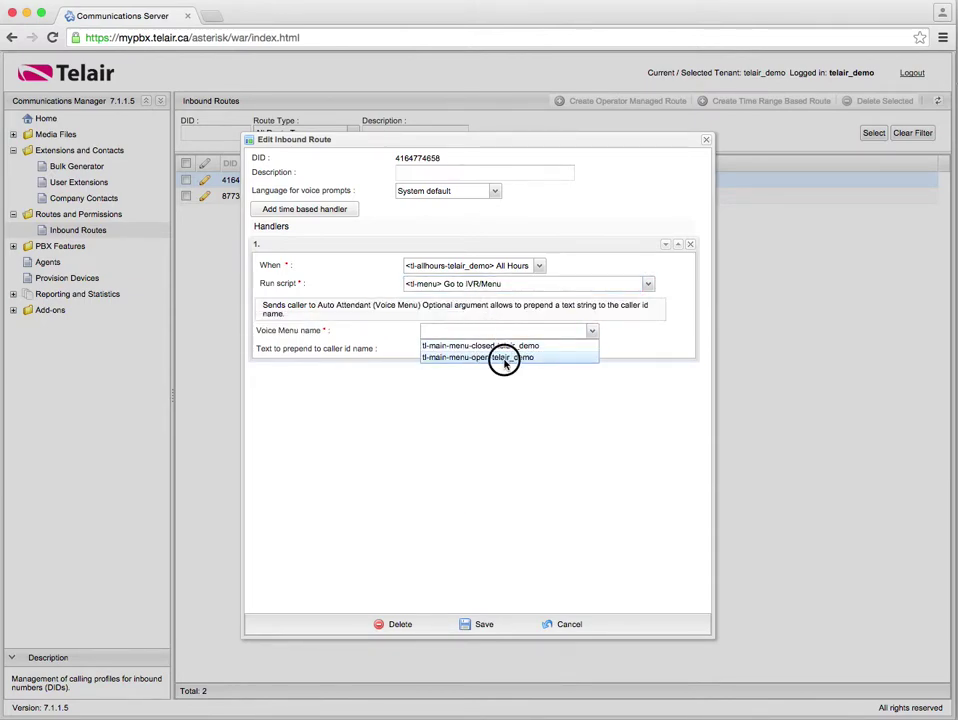
pyautogui.click(500, 358)
pyautogui.click(471, 350)
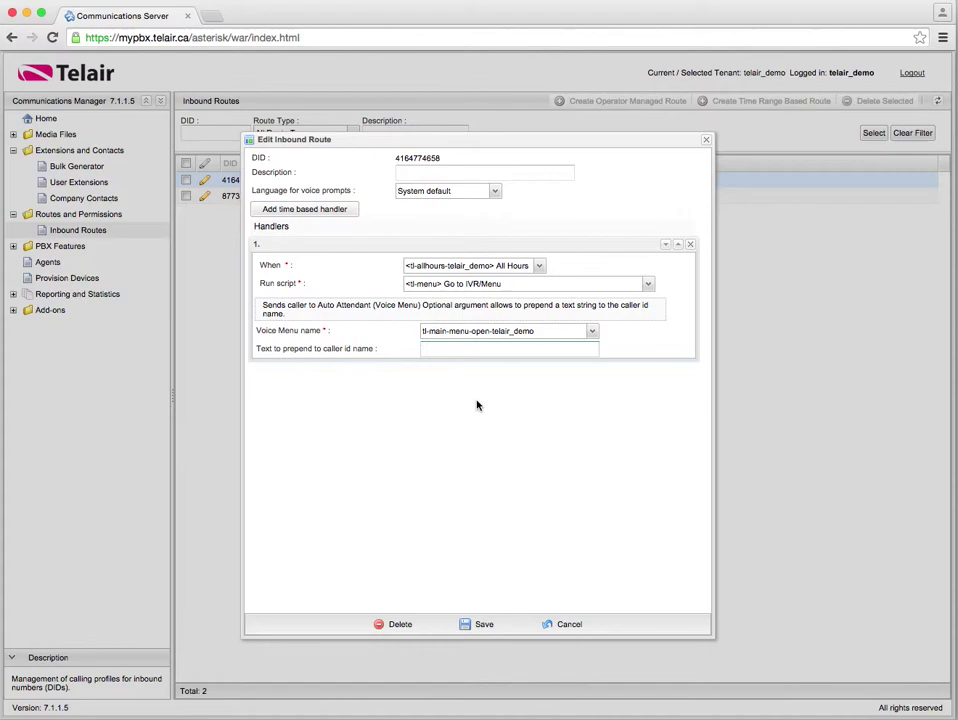
pyautogui.click(707, 140)
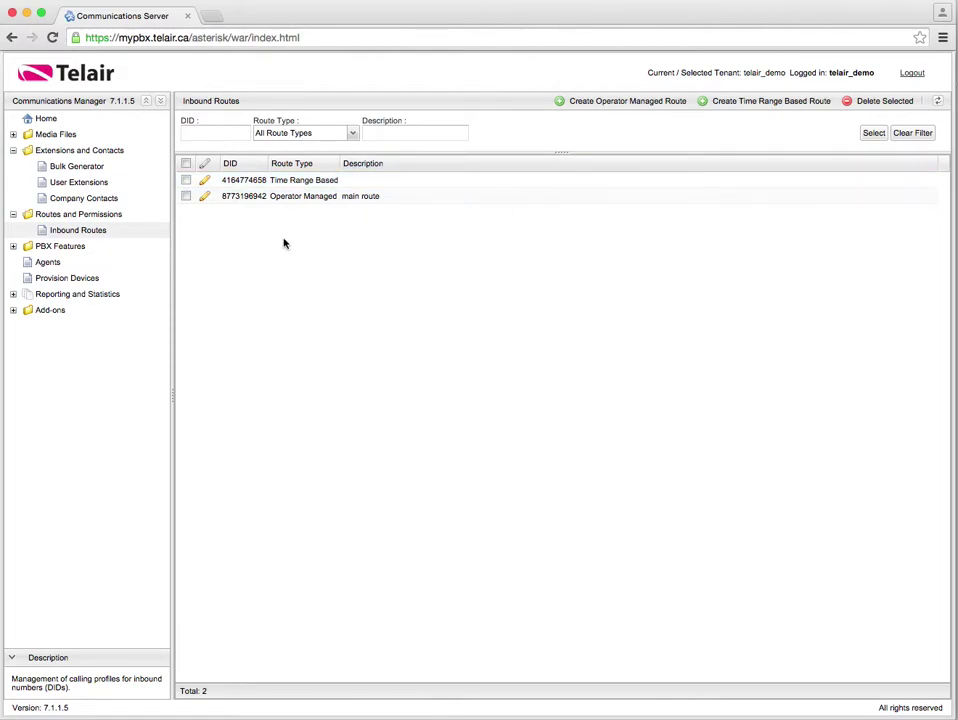